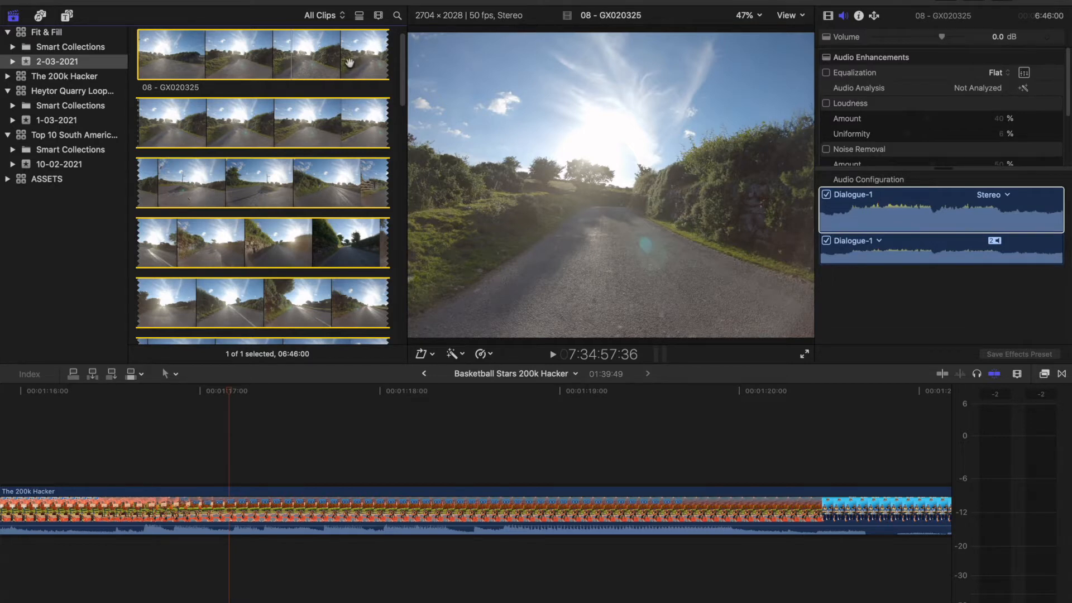
# Create a project named "Fit & Fil" from clip 08 - GX020325 in the 2-03-2021 event, with a 50p frame rate.
pyautogui.rightClick(296, 67)
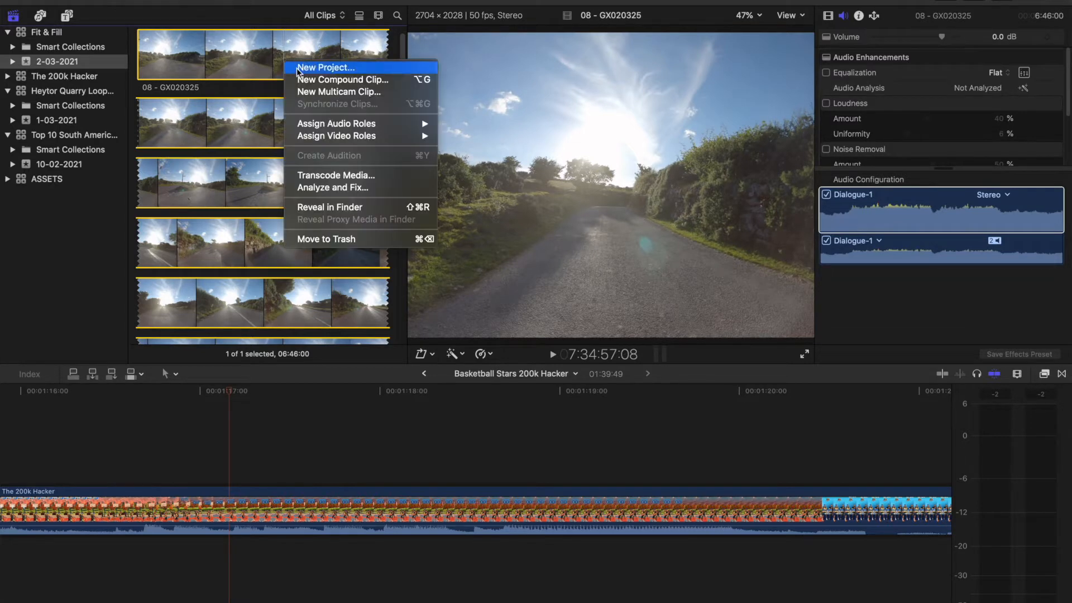
pyautogui.click(325, 68)
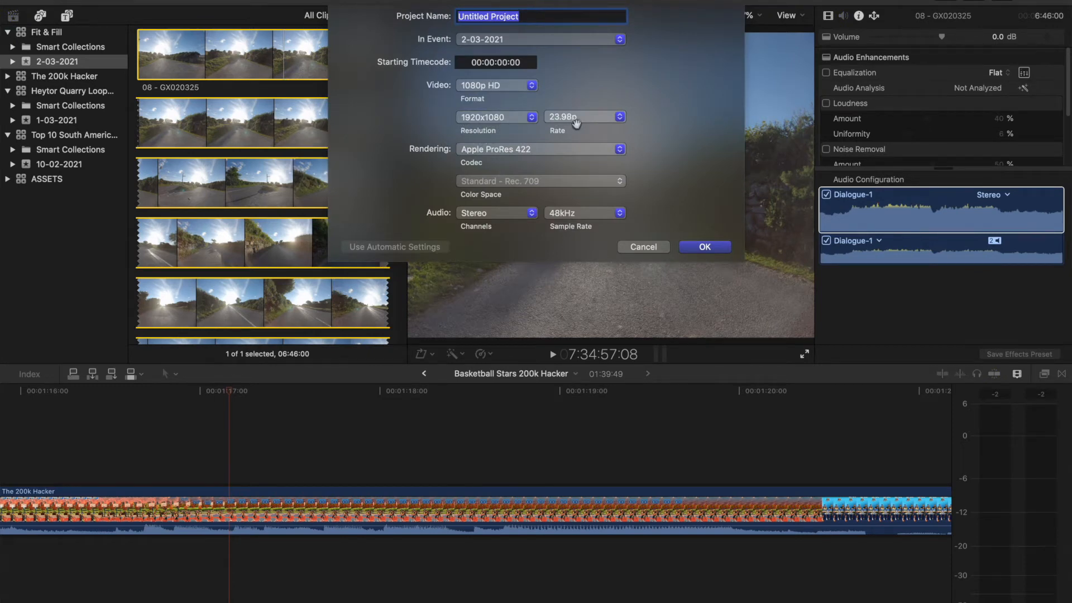
pyautogui.click(581, 119)
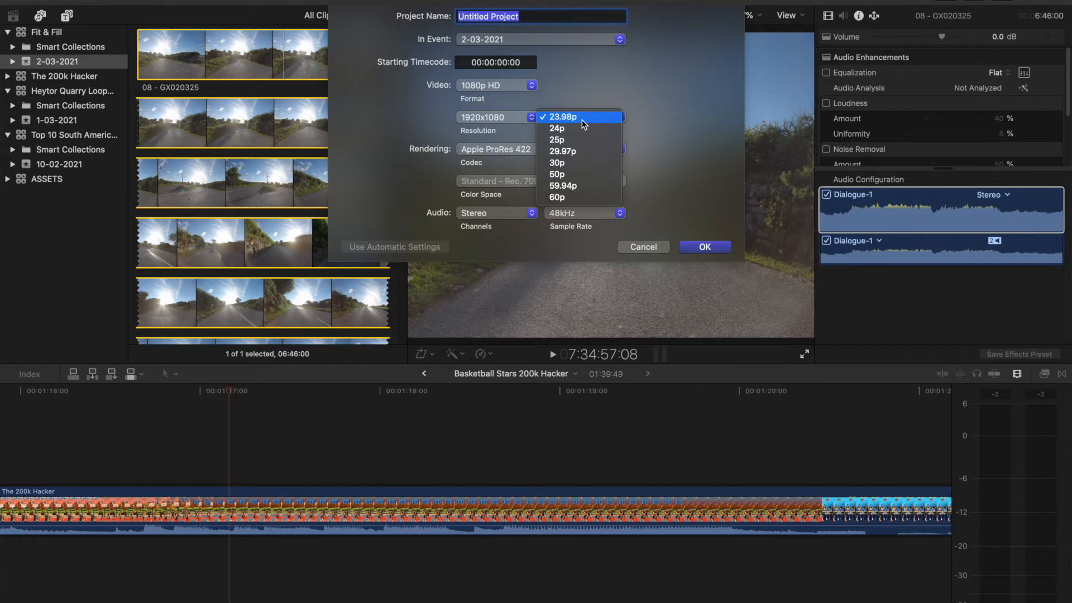
pyautogui.click(584, 178)
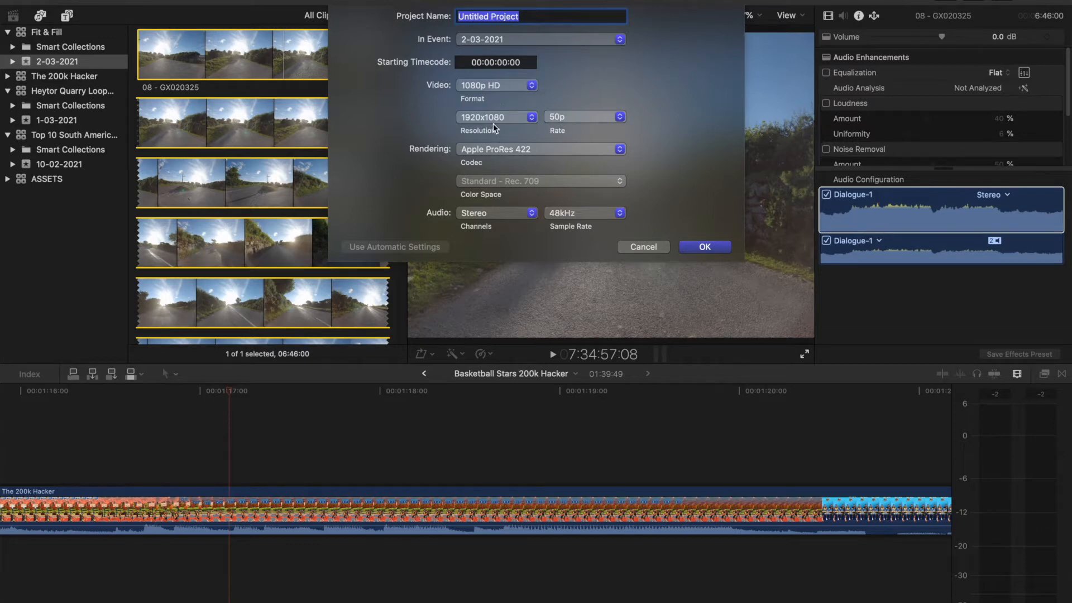
pyautogui.click(541, 17)
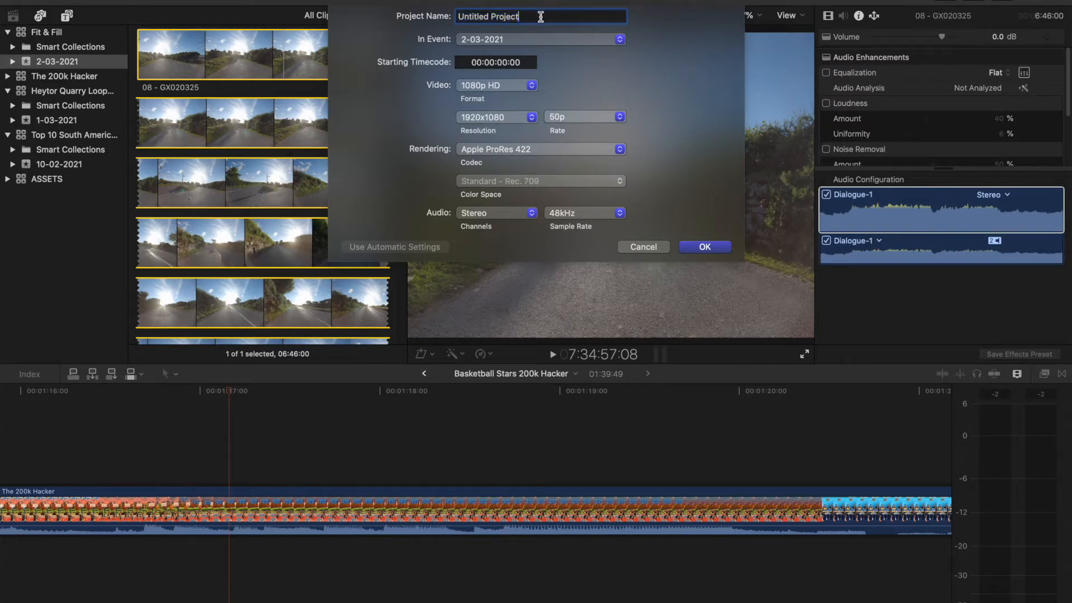
pyautogui.moveTo(540, 16); pyautogui.dragTo(389, 13)
pyautogui.write('Fit & Fil')
pyautogui.click(702, 248)
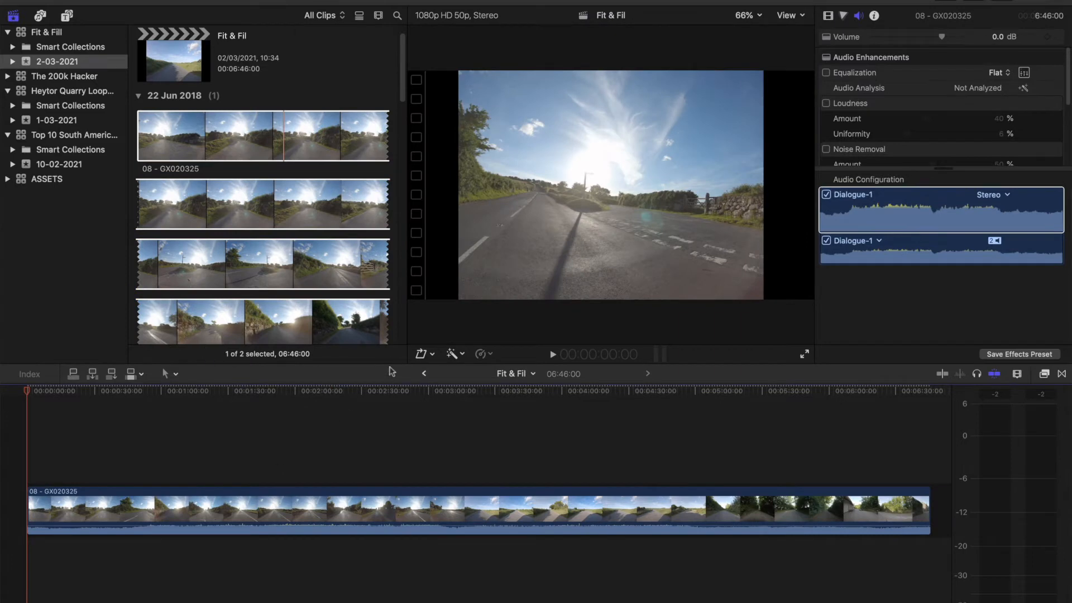
# Enlarge the timeline area, select the clip and play it briefly full screen to examine its framing.
pyautogui.moveTo(389, 365); pyautogui.dragTo(390, 334)
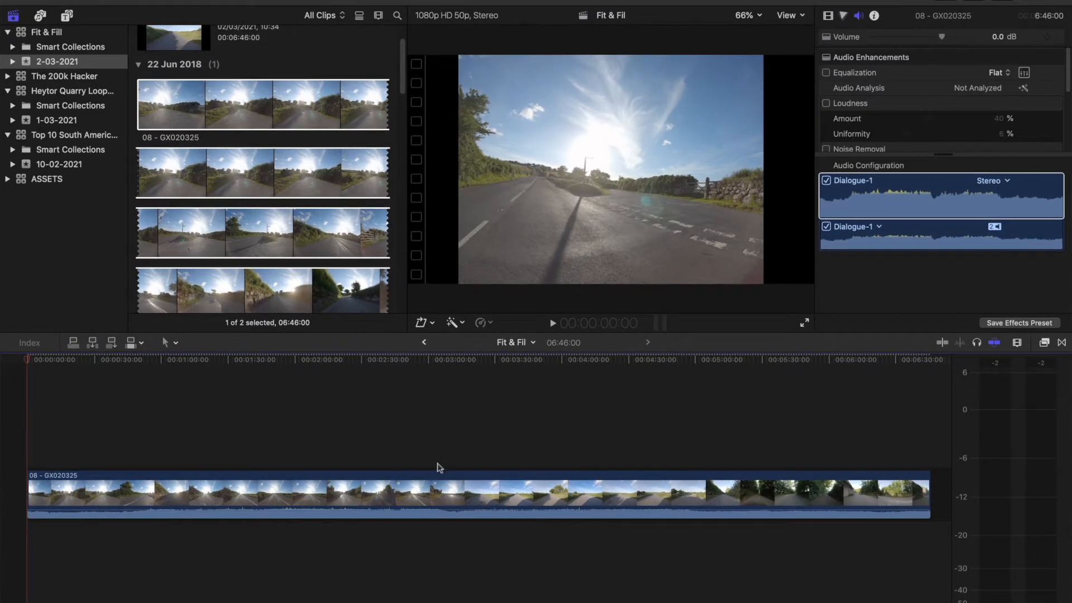
pyautogui.click(436, 489)
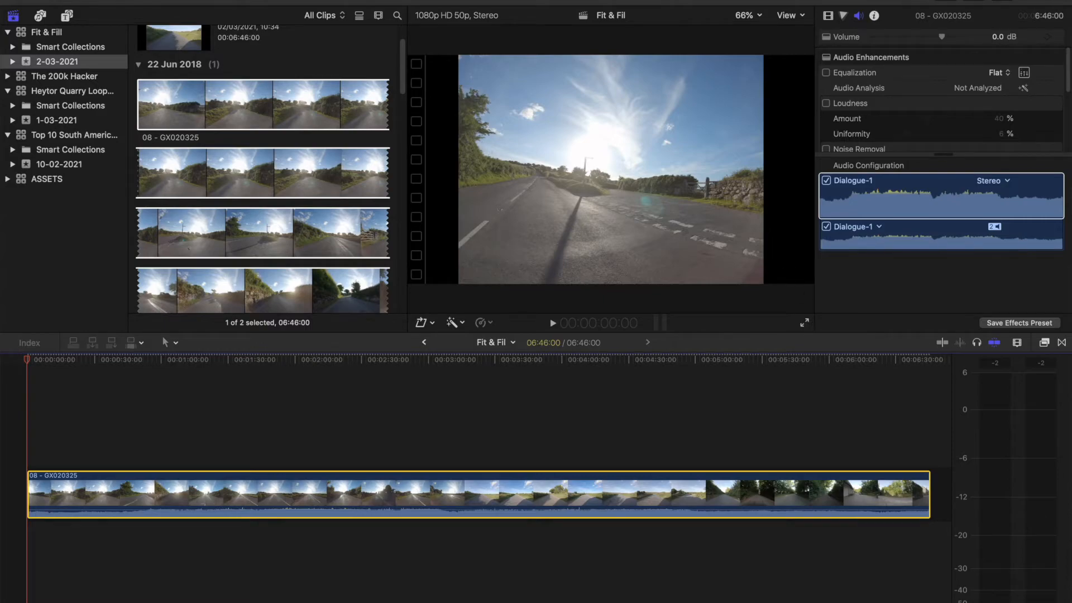
pyautogui.click(804, 322)
pyautogui.press('space')
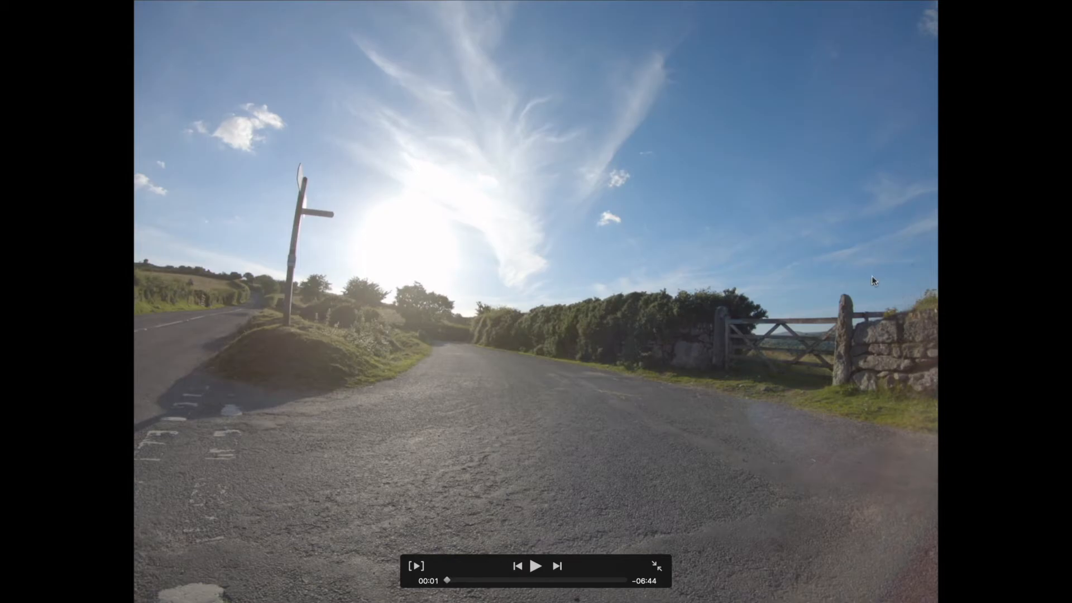
pyautogui.press('Escape')
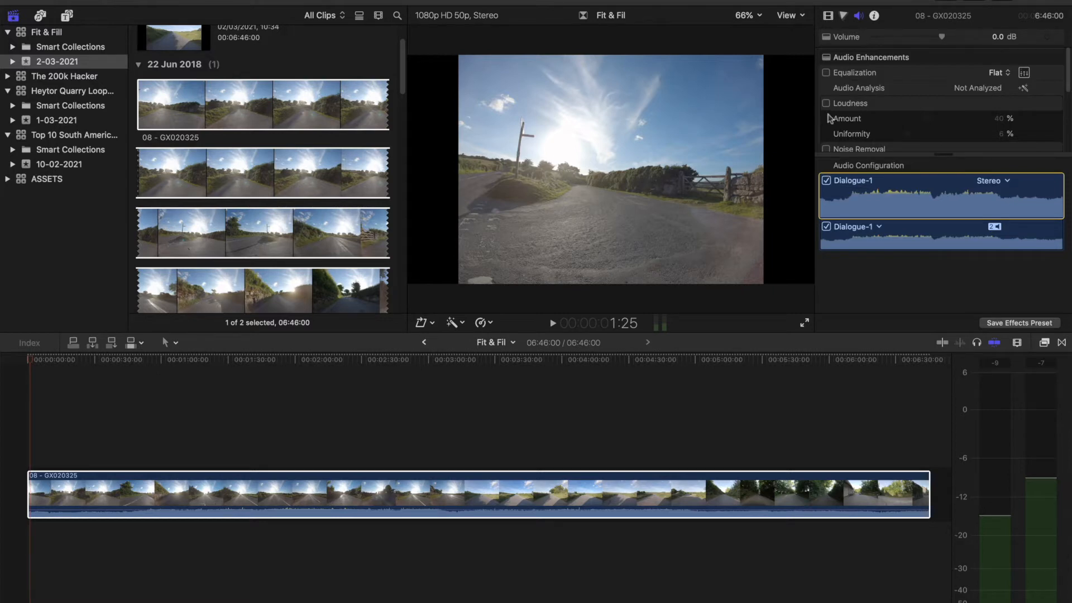
# Set the timeline clip's Spatial Conform type to Fill.
pyautogui.click(829, 16)
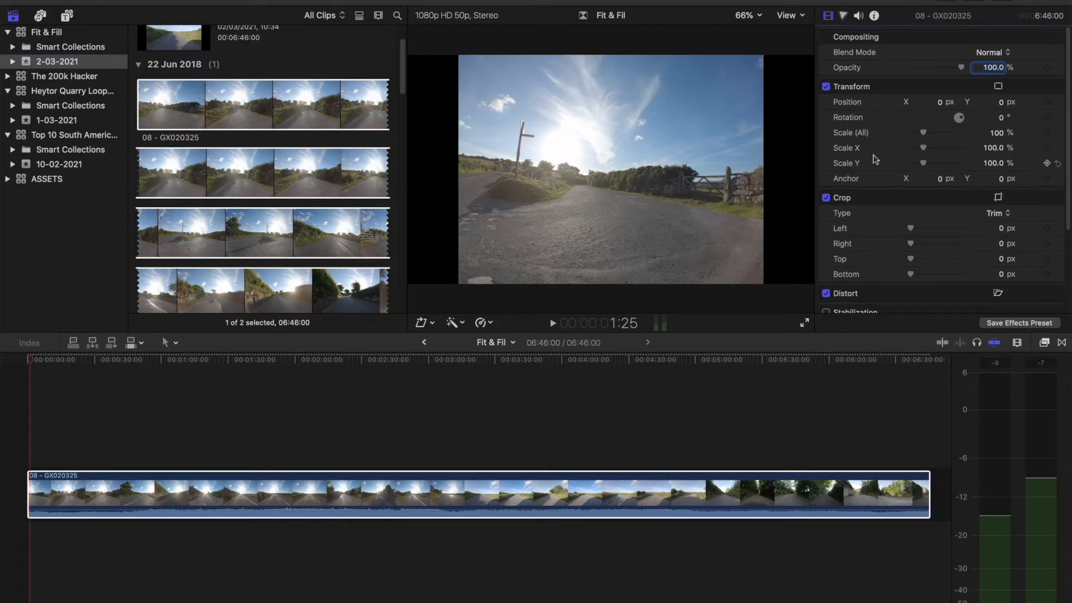
pyautogui.scroll(-2, 875, 159)
pyautogui.scroll(-4, 875, 162)
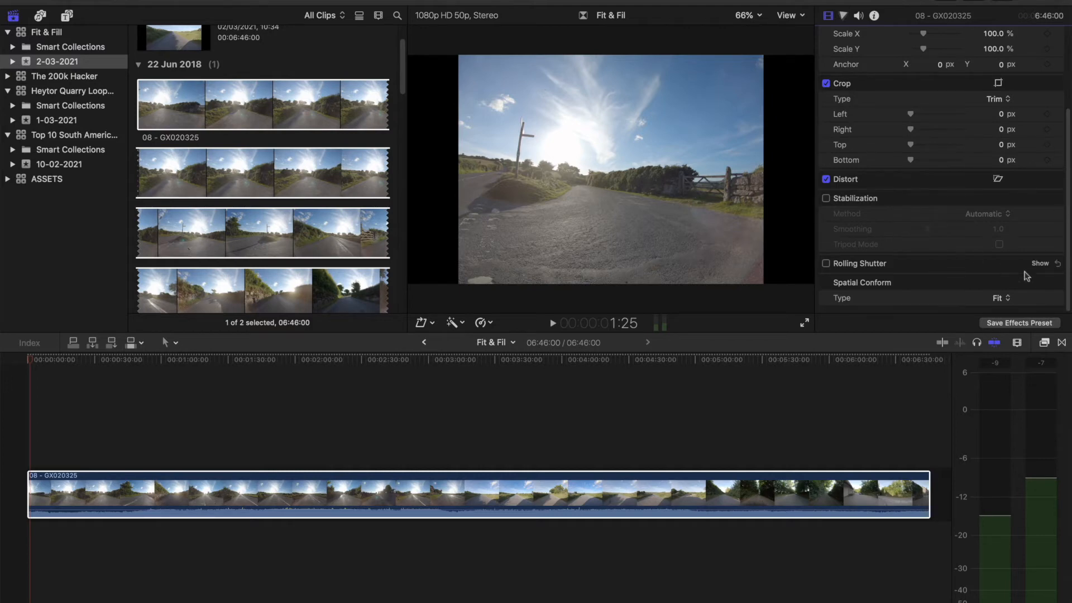
pyautogui.click(1001, 299)
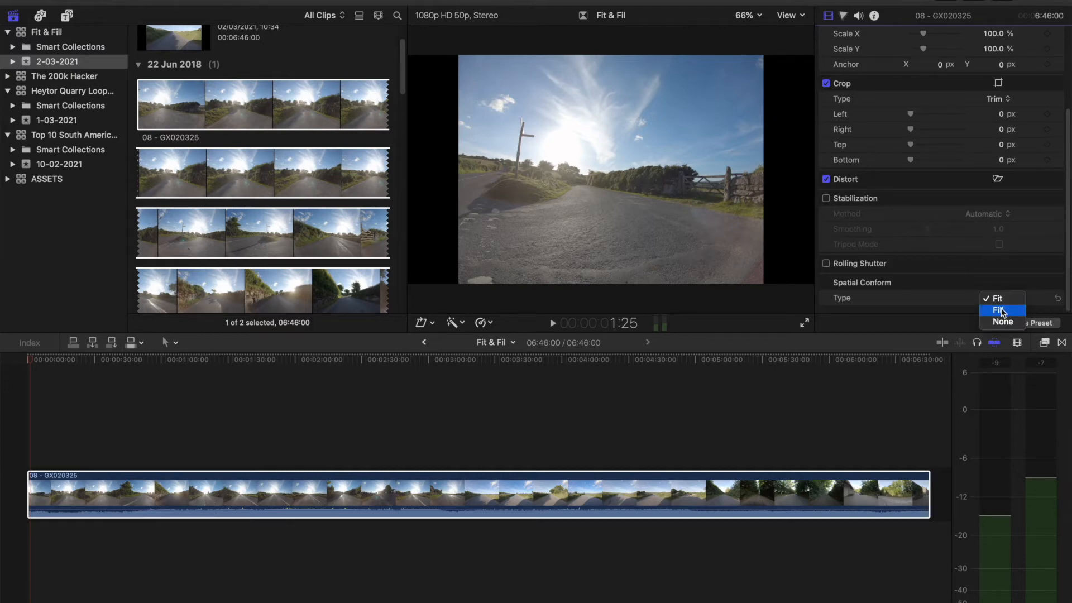
pyautogui.click(1002, 311)
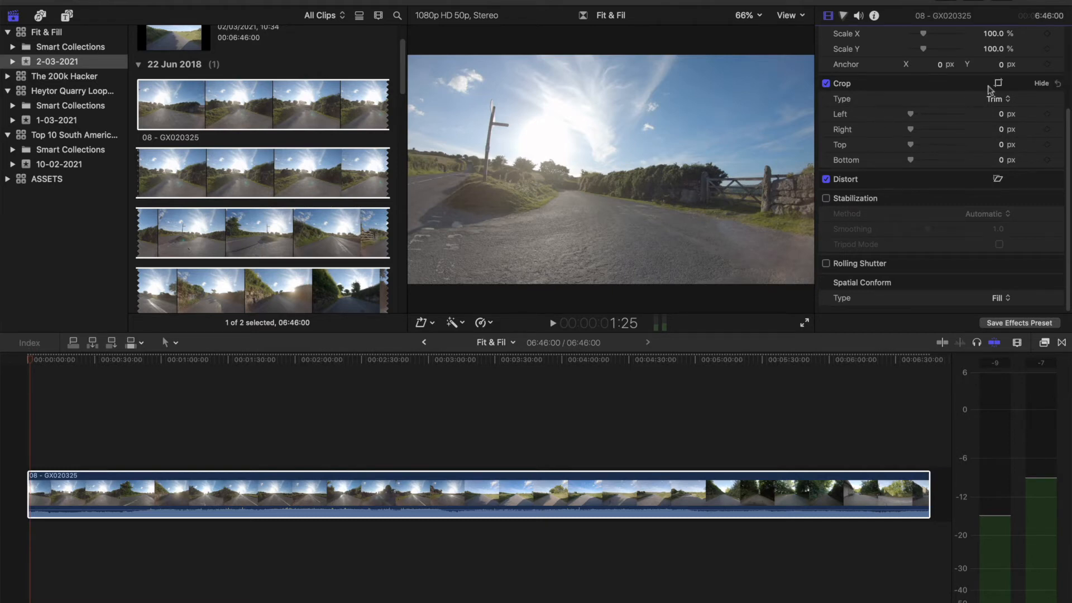
# Preview the filled clip full screen, return to the editing view and stop playback.
pyautogui.click(805, 325)
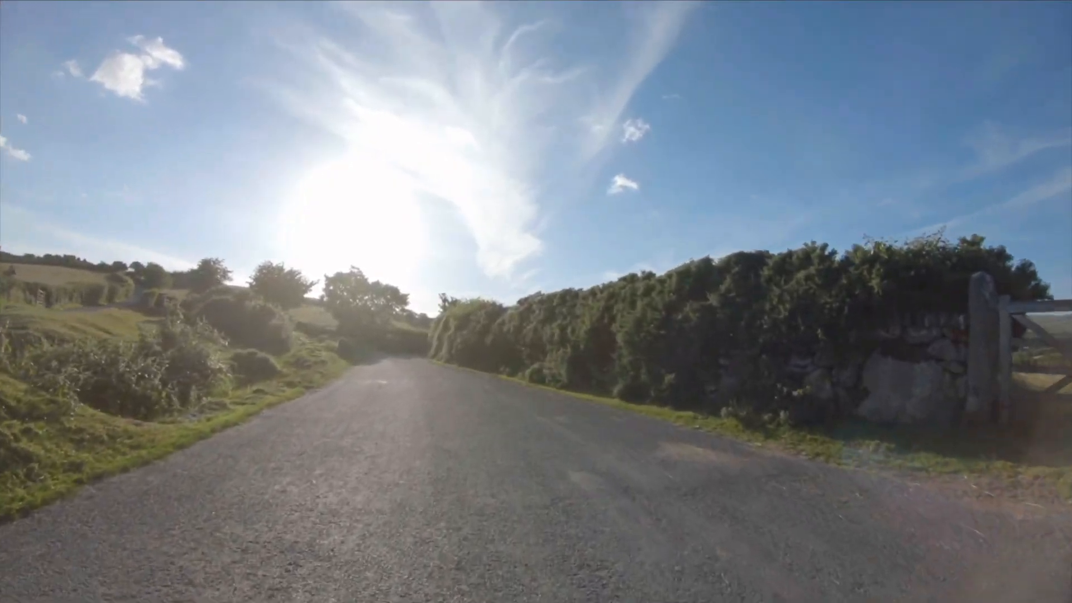
pyautogui.press('Escape')
pyautogui.press('space')
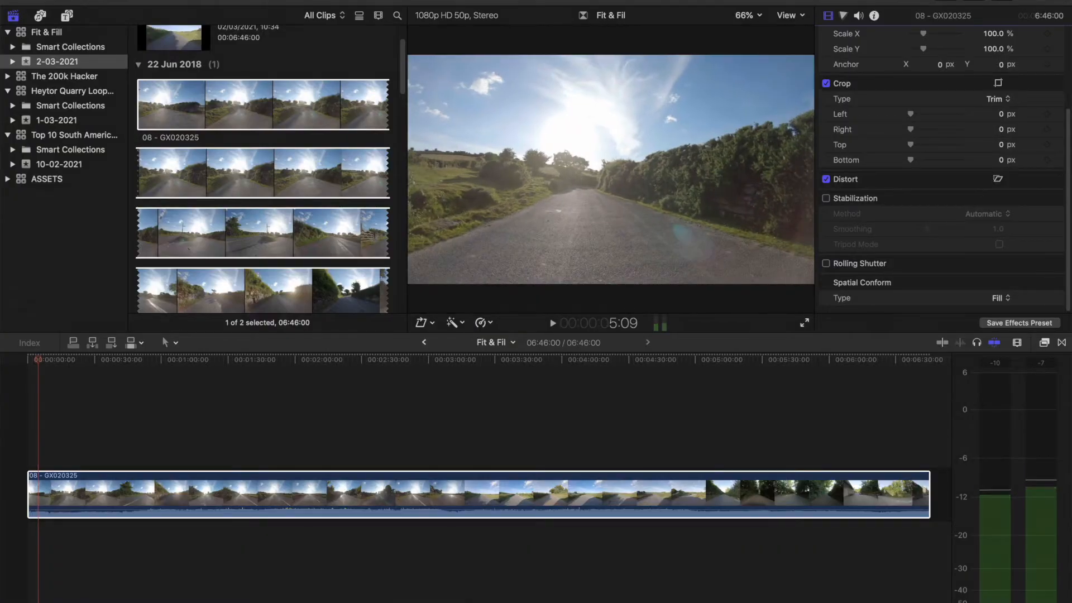
# Set the clip's Spatial Conform type back to Fit and play it full screen to compare the framing.
pyautogui.click(997, 298)
pyautogui.click(998, 288)
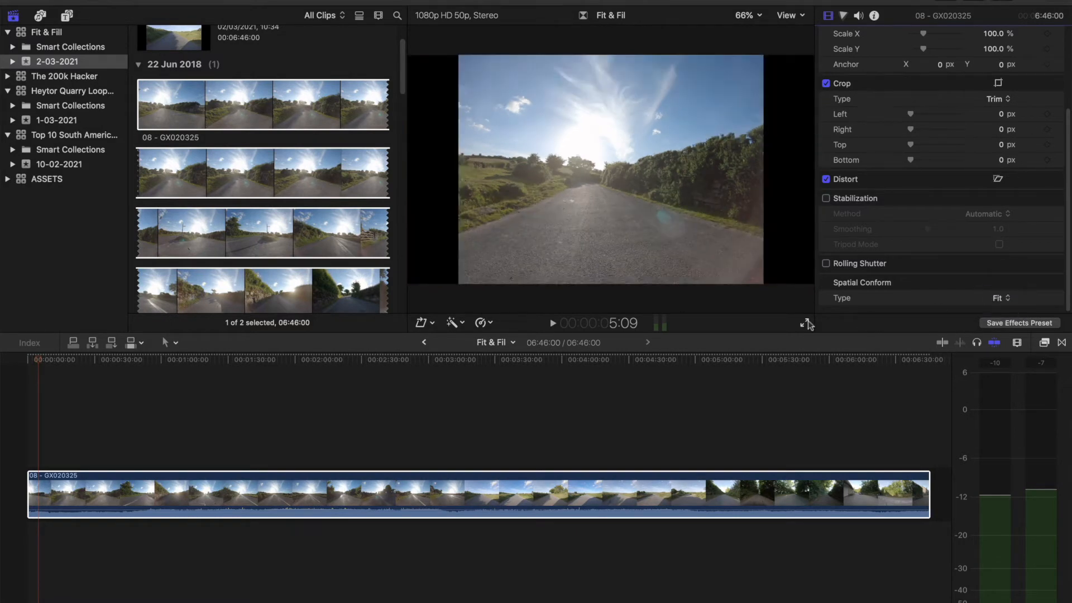
pyautogui.click(806, 323)
pyautogui.press('space')
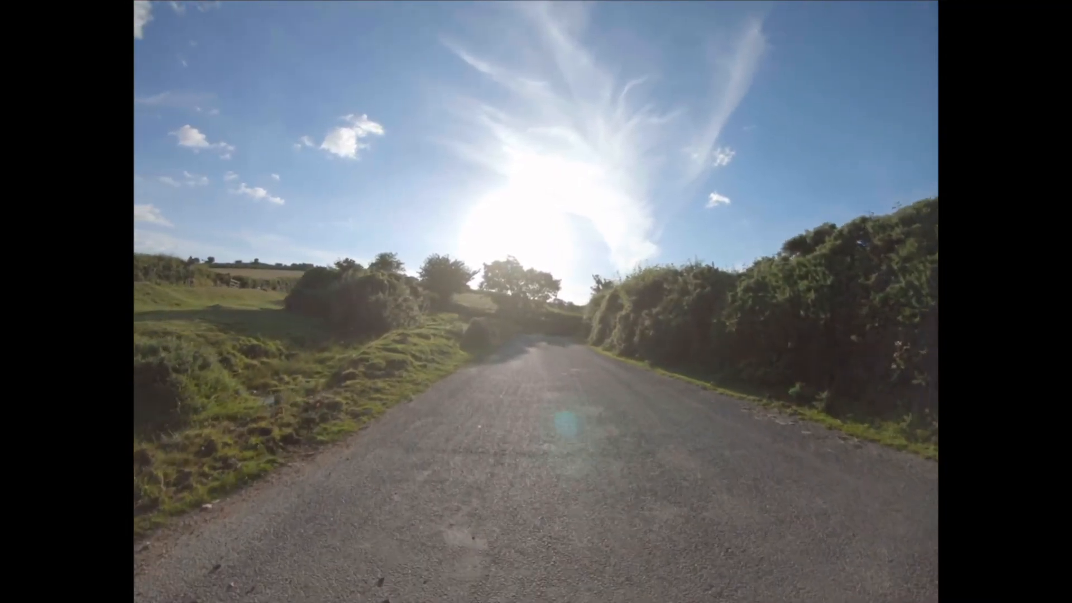
pyautogui.press('Escape')
pyautogui.press('space')
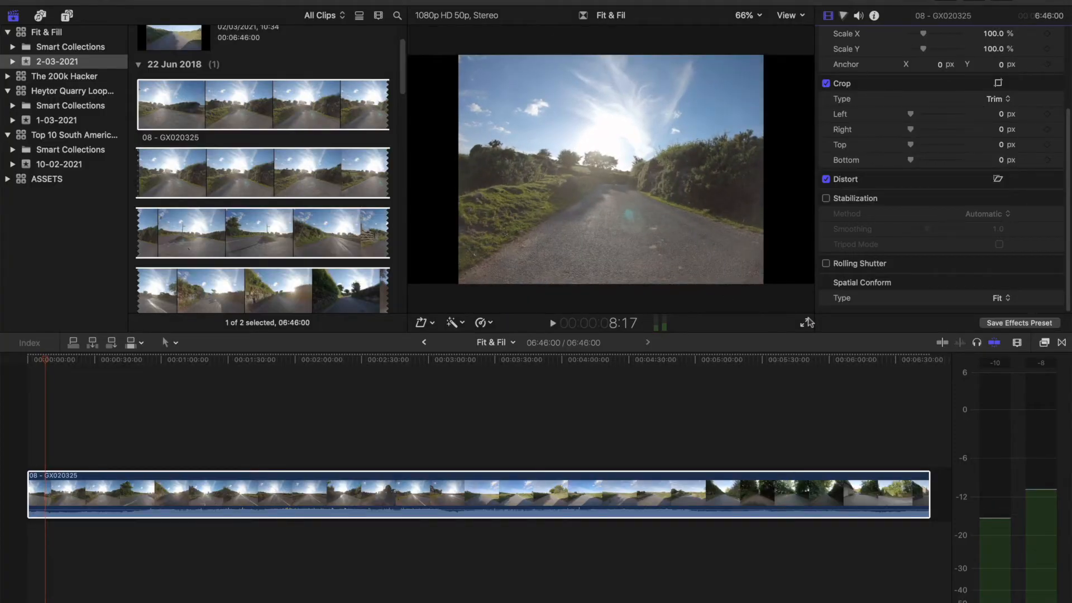
pyautogui.click(806, 323)
pyautogui.press('space')
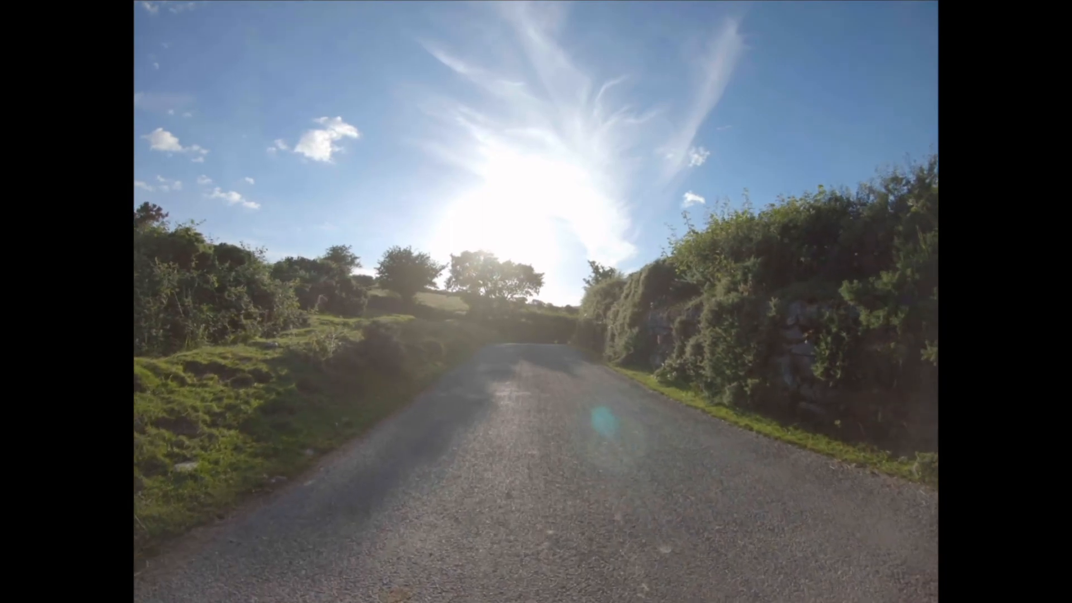
pyautogui.press('Escape')
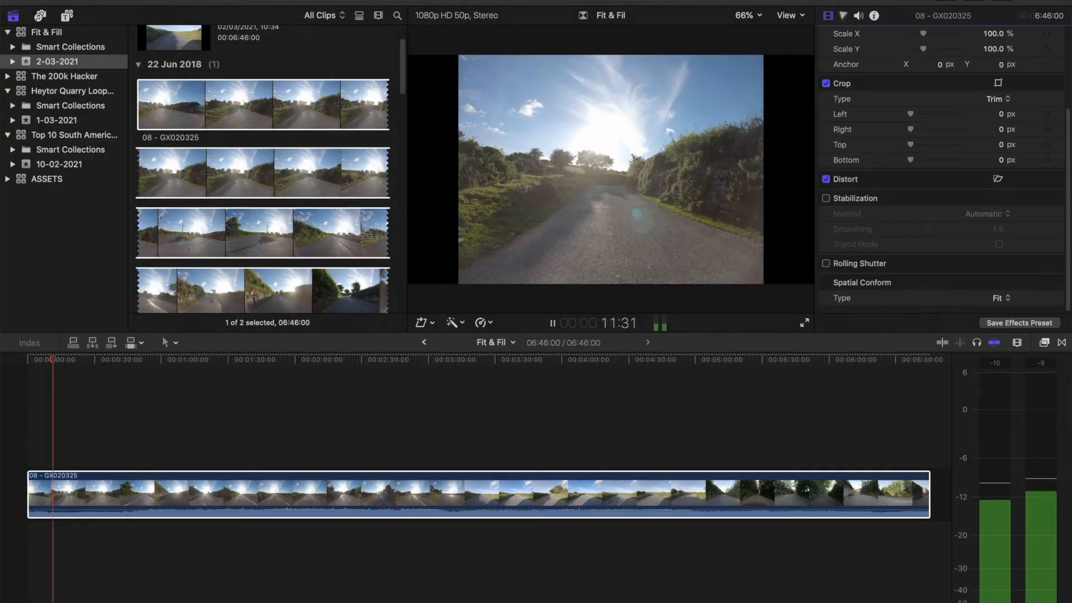
pyautogui.press('space')
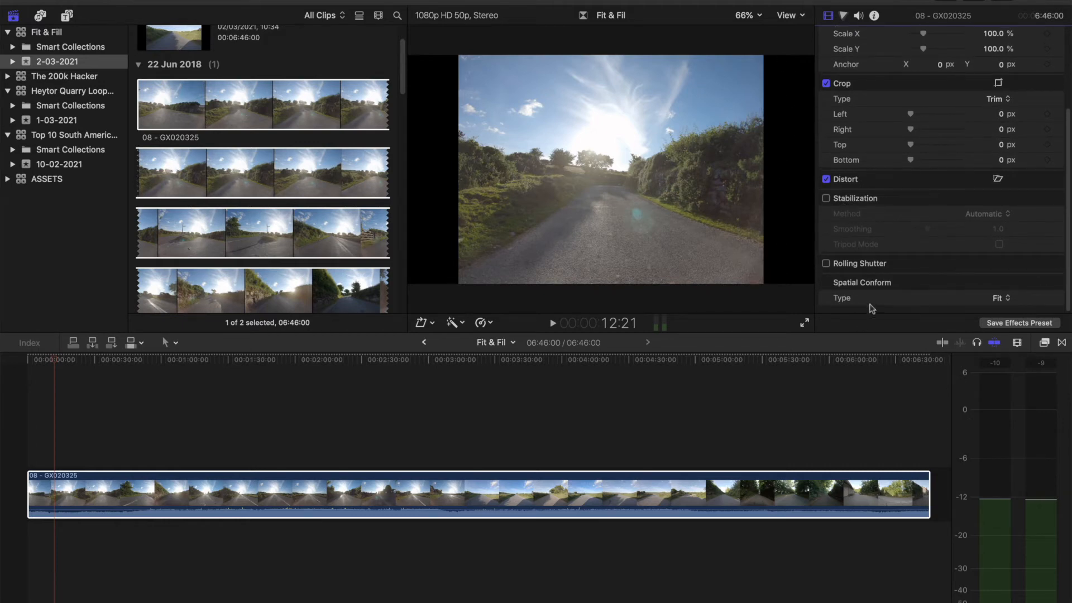
# Set the clip's Spatial Conform type to Fill, and hide the browser and shrink the timeline to enlarge the viewer.
pyautogui.click(993, 301)
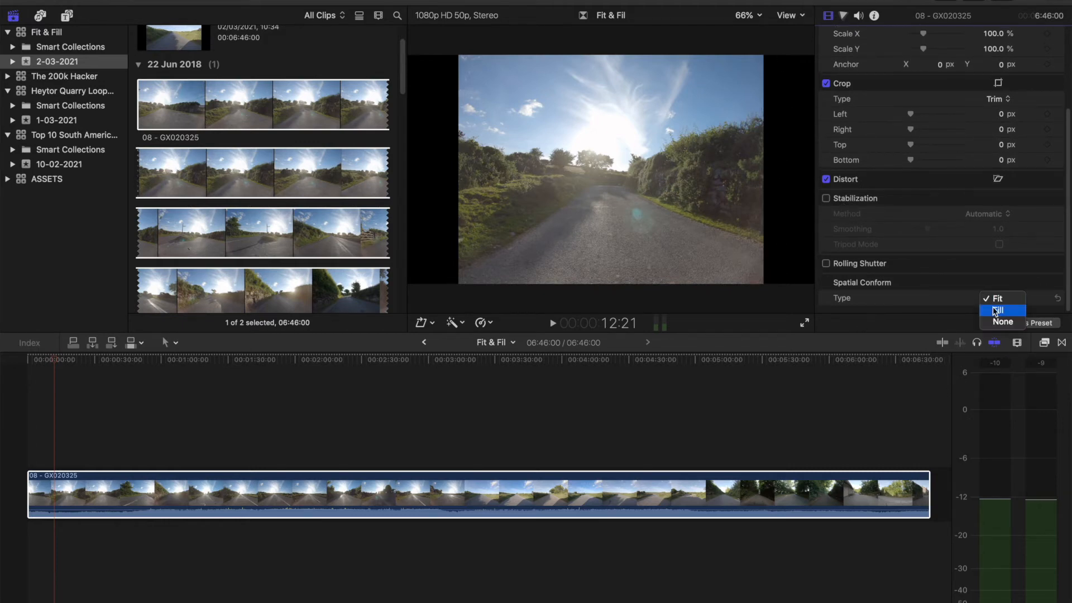
pyautogui.click(994, 308)
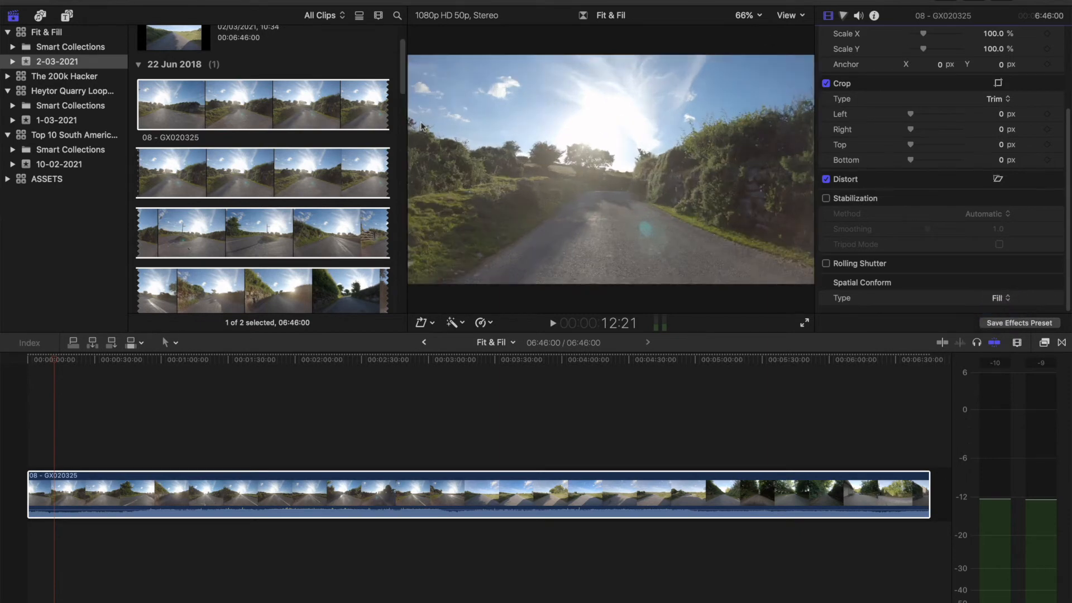
pyautogui.click(941, 3)
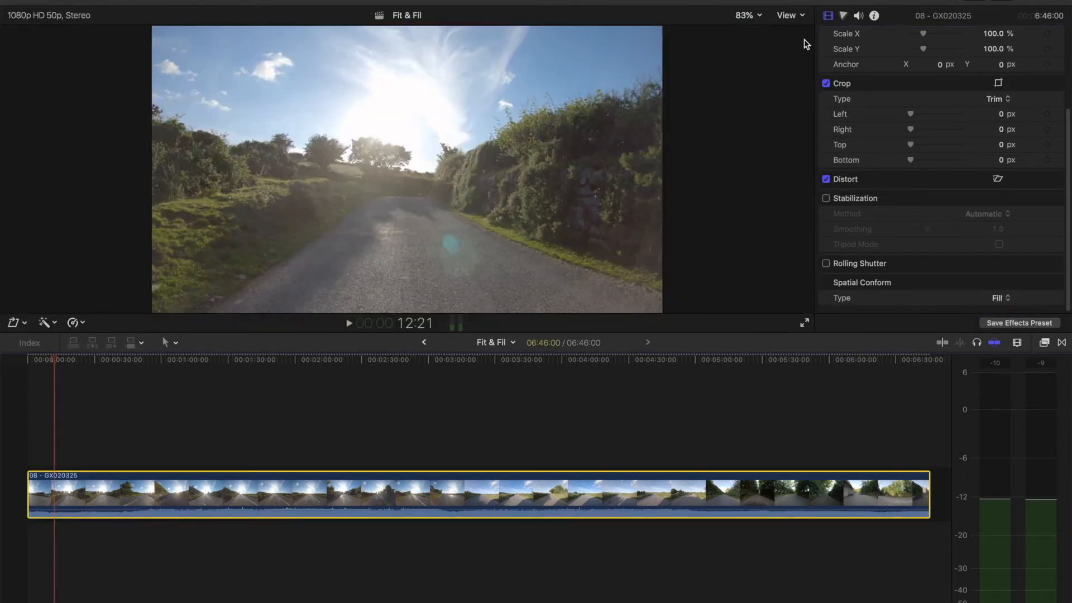
pyautogui.moveTo(815, 141); pyautogui.dragTo(830, 141)
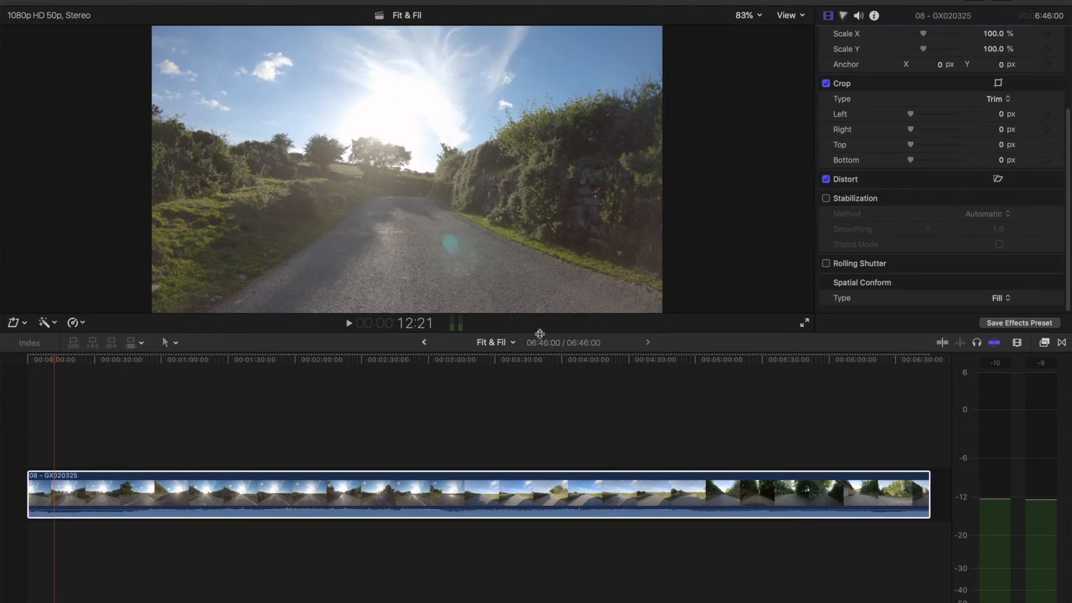
pyautogui.moveTo(539, 334); pyautogui.dragTo(541, 402)
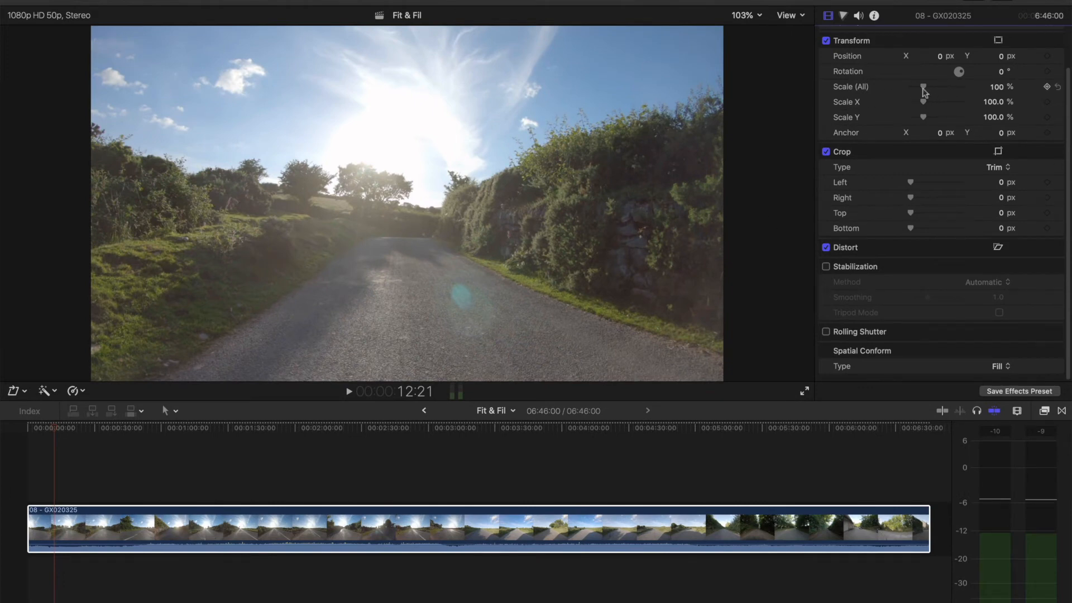
# Try reducing the clip's scale to 73%, raise it to 135%, and move its position to X -16 px, Y -29 px.
pyautogui.moveTo(926, 91); pyautogui.dragTo(922, 90)
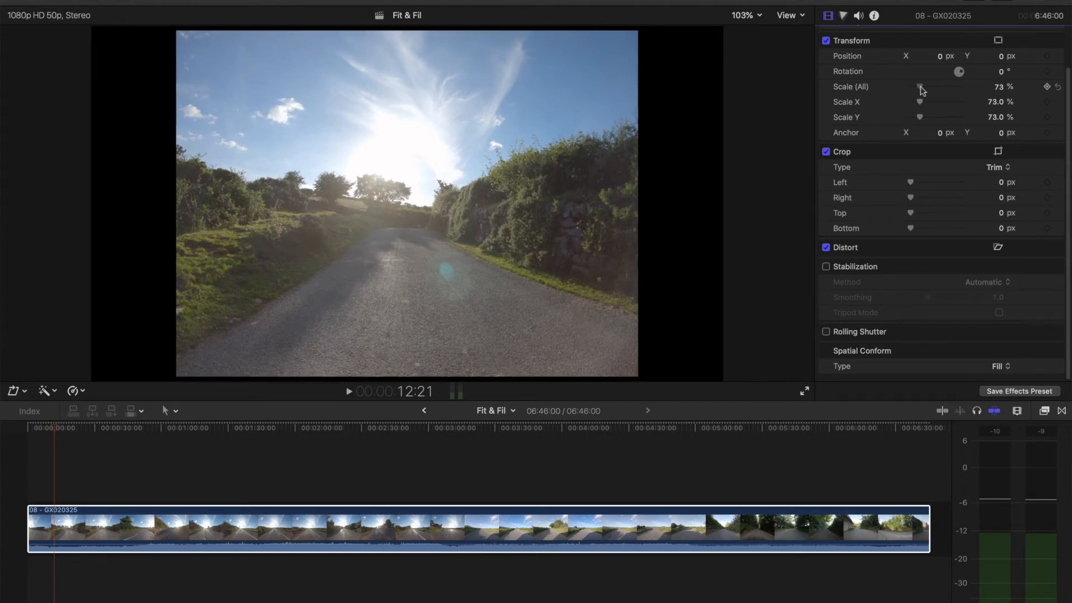
pyautogui.moveTo(922, 90); pyautogui.dragTo(928, 90)
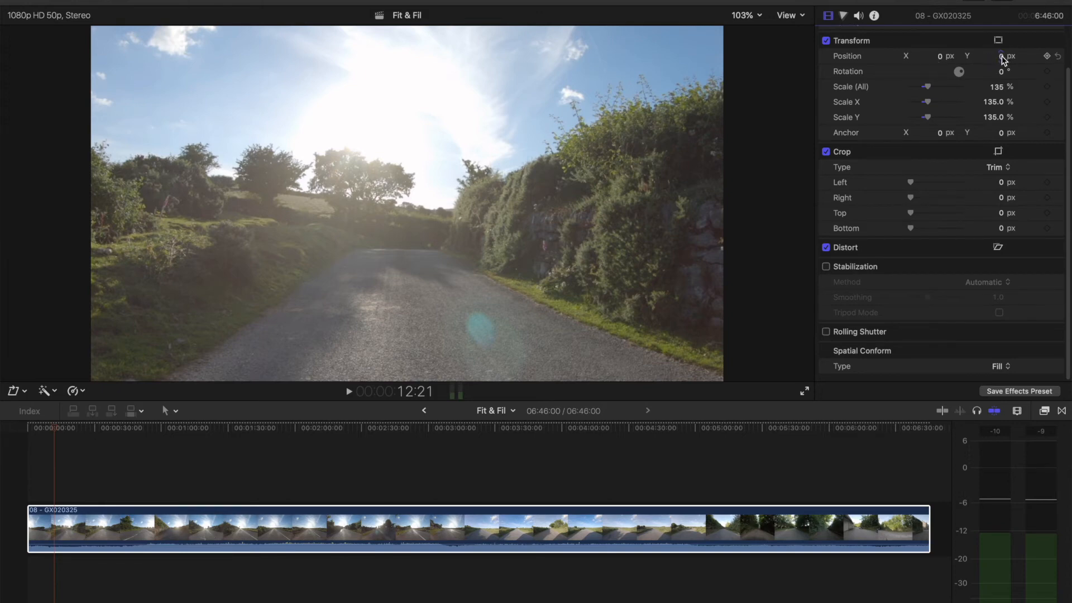
pyautogui.moveTo(1001, 55); pyautogui.dragTo(914, 60)
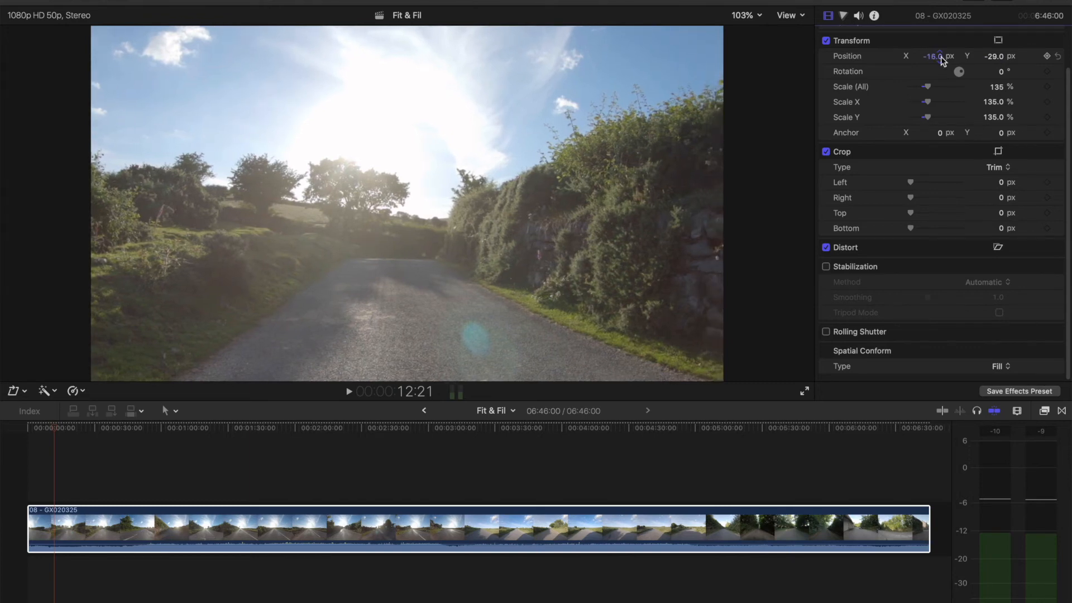
# Set the clip's Spatial Conform type to Fit and reset its scale and position to their defaults.
pyautogui.click(999, 367)
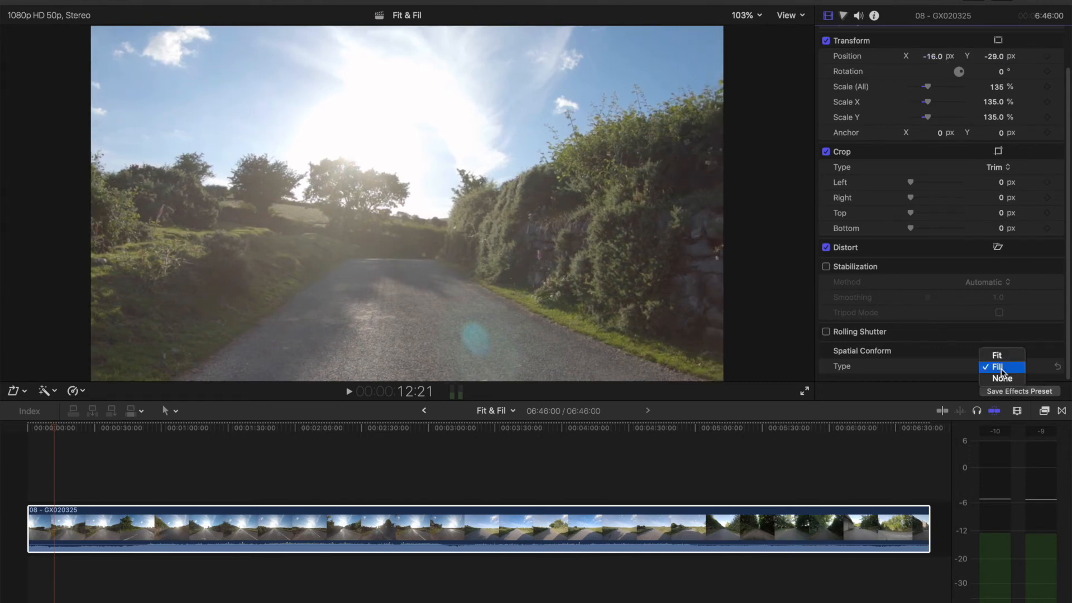
pyautogui.click(1001, 357)
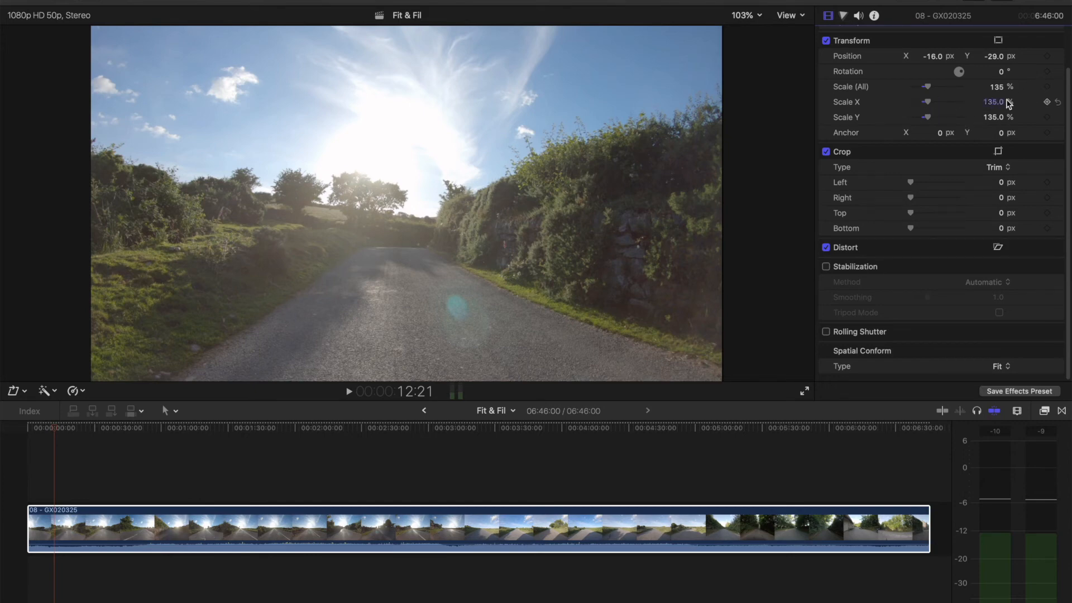
pyautogui.click(1058, 102)
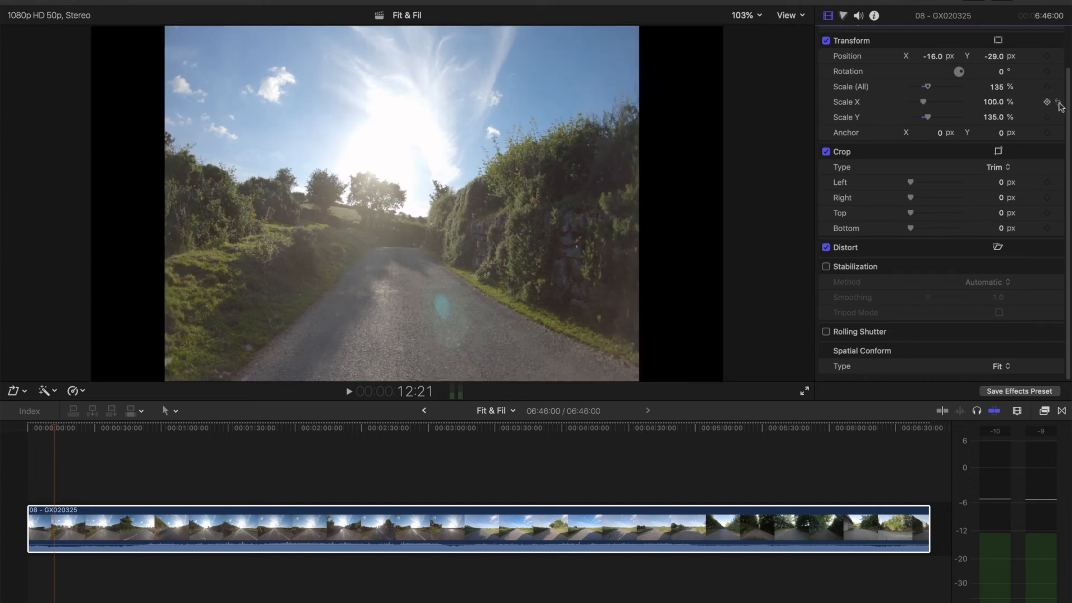
pyautogui.click(1057, 87)
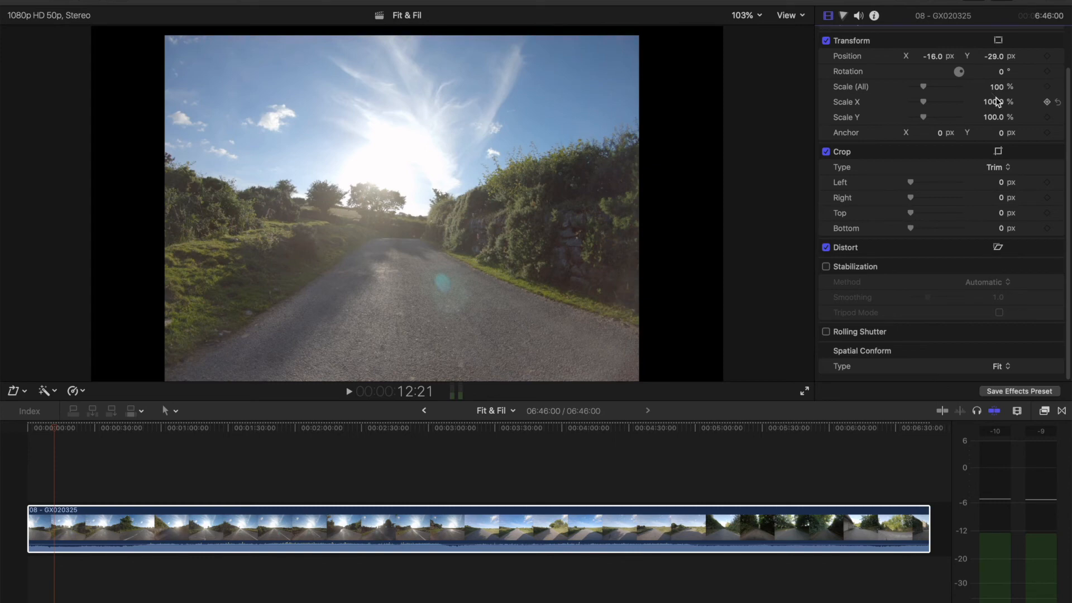
pyautogui.click(1058, 56)
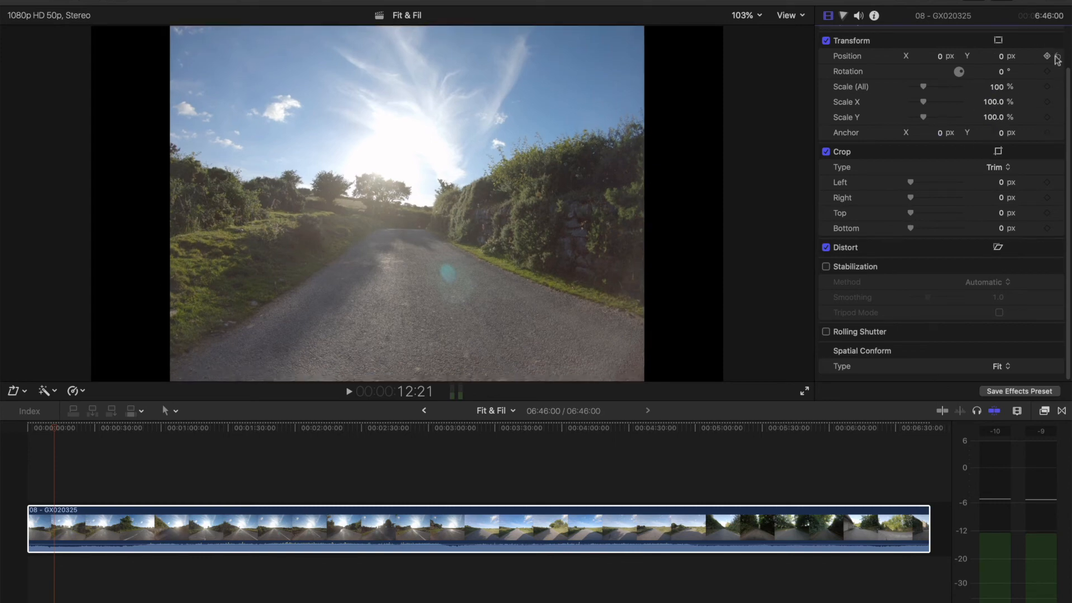